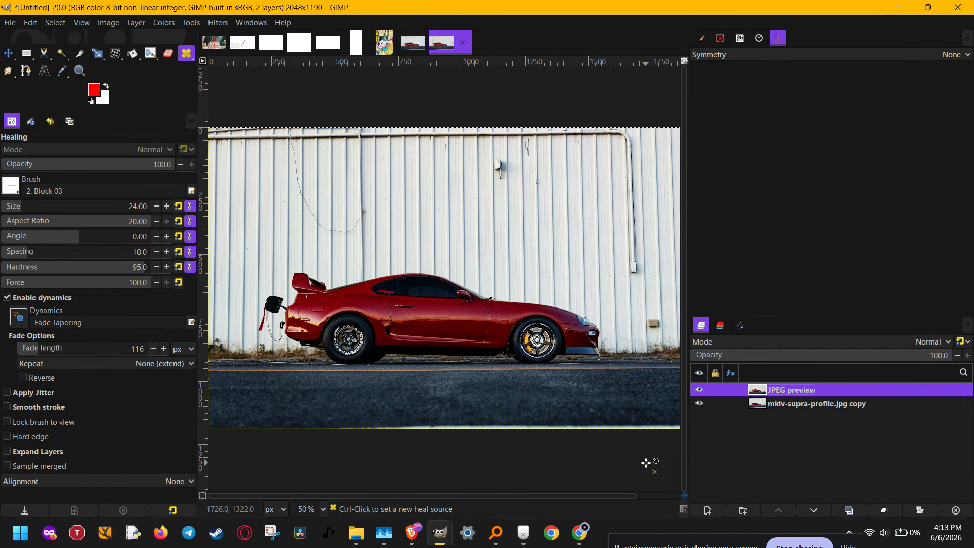
- Close the untitled JPEG preview image and discard its changes
key(ctrl+w)
click(554, 310)
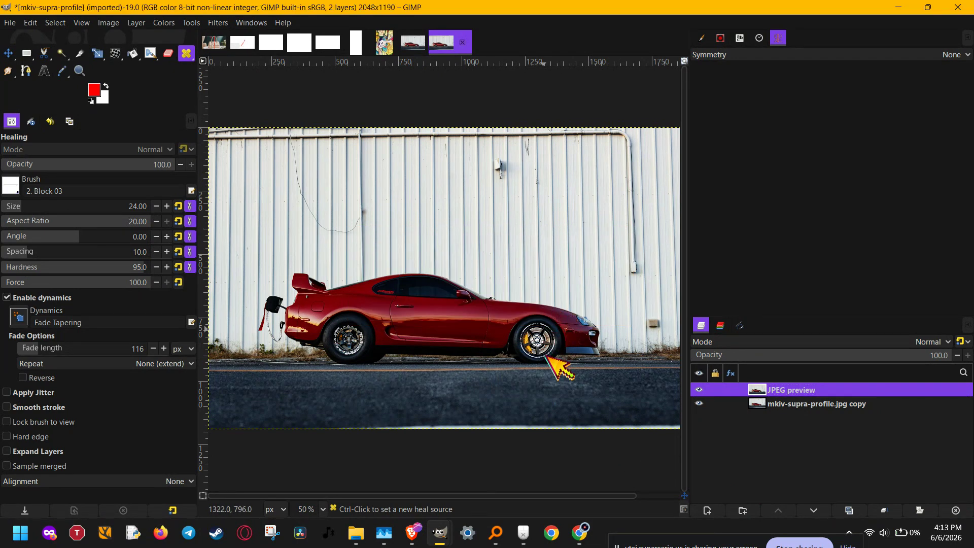
- Delete the selected layer above mkiv-supra-profile.jpg and make the original photo layer visible
click(955, 508)
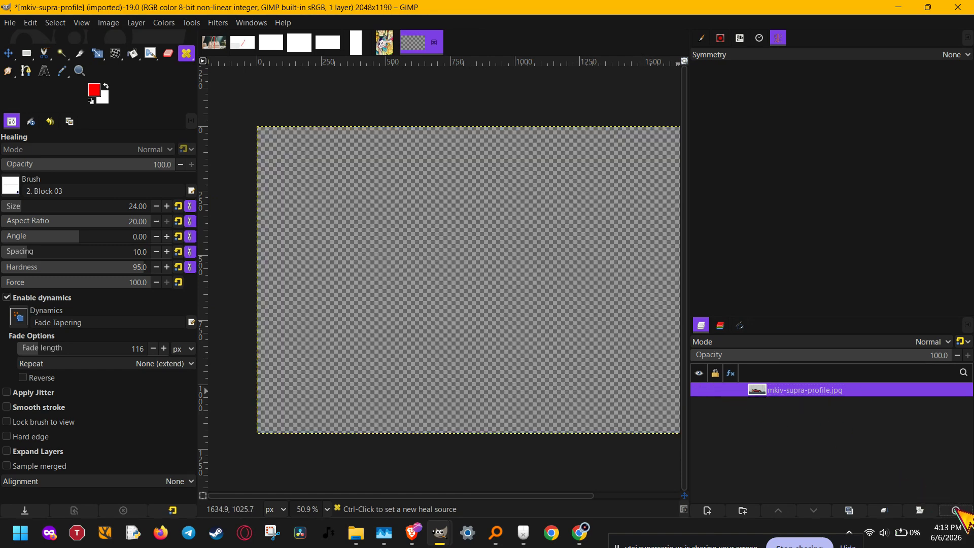
click(699, 389)
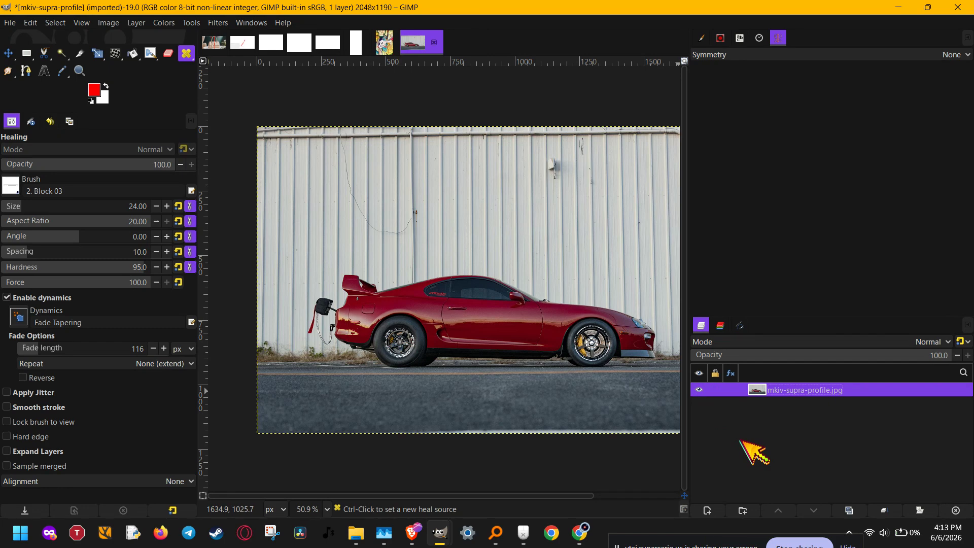
drag(623, 428, 571, 425)
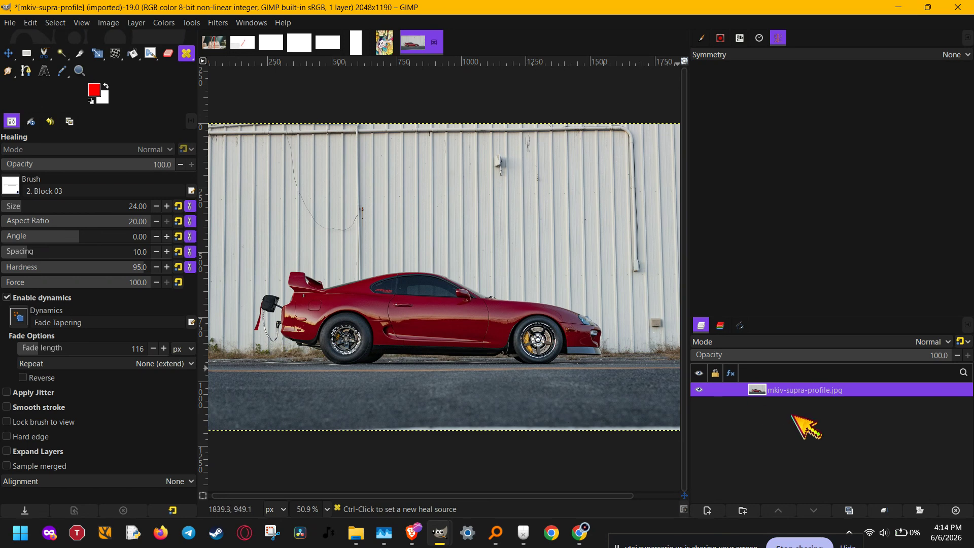
- Duplicate the photo layer and crop only the copy to about 1602 × 998 px around the car
right_click(800, 390)
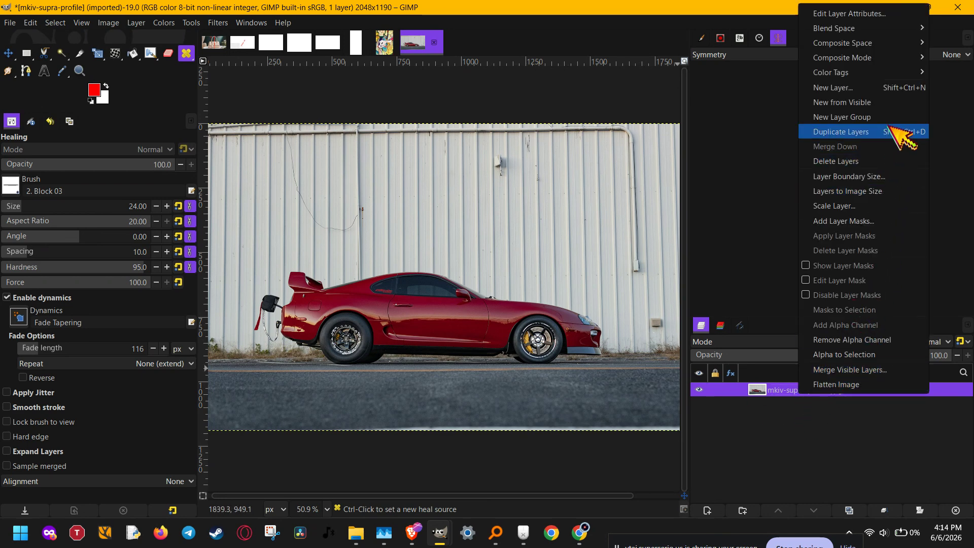
click(901, 137)
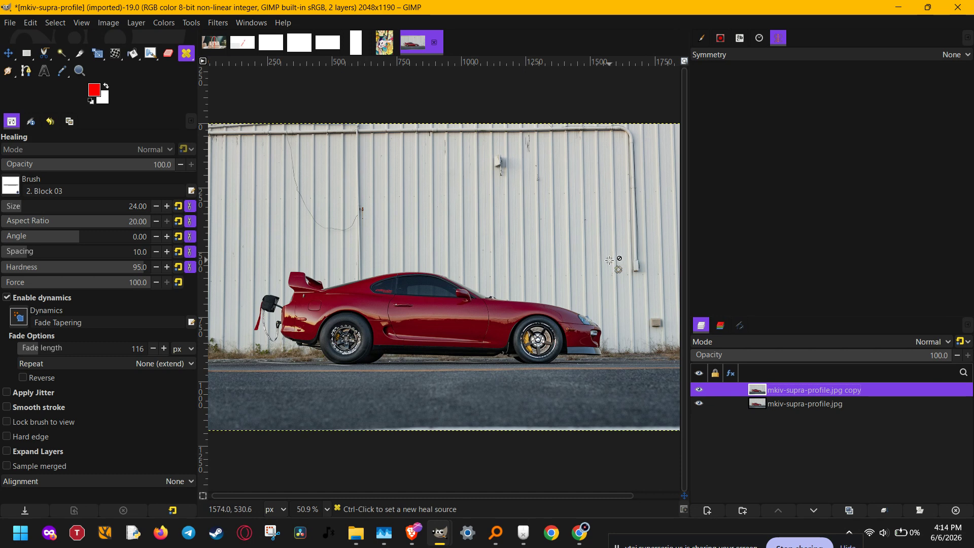
key(shift+c)
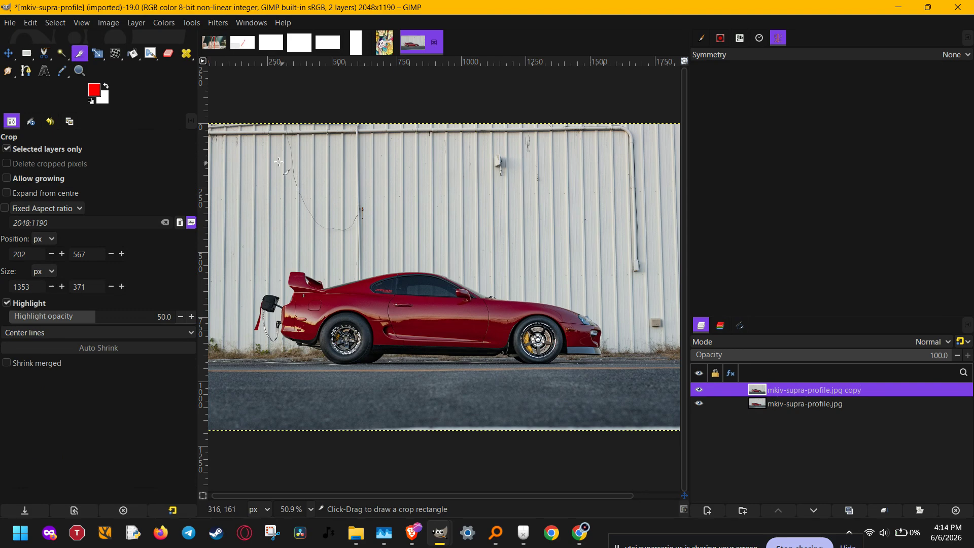
drag(231, 144, 644, 401)
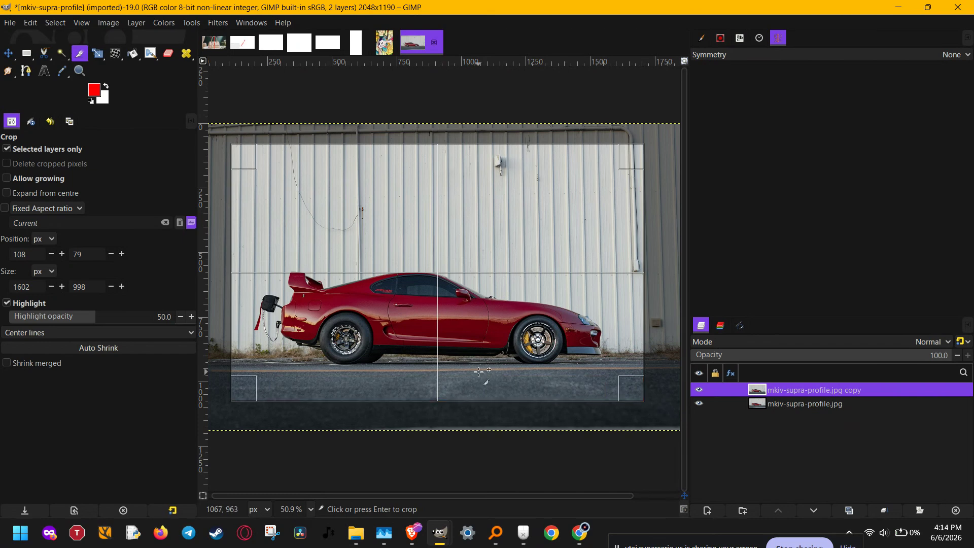
scroll(478, 371, down, 1)
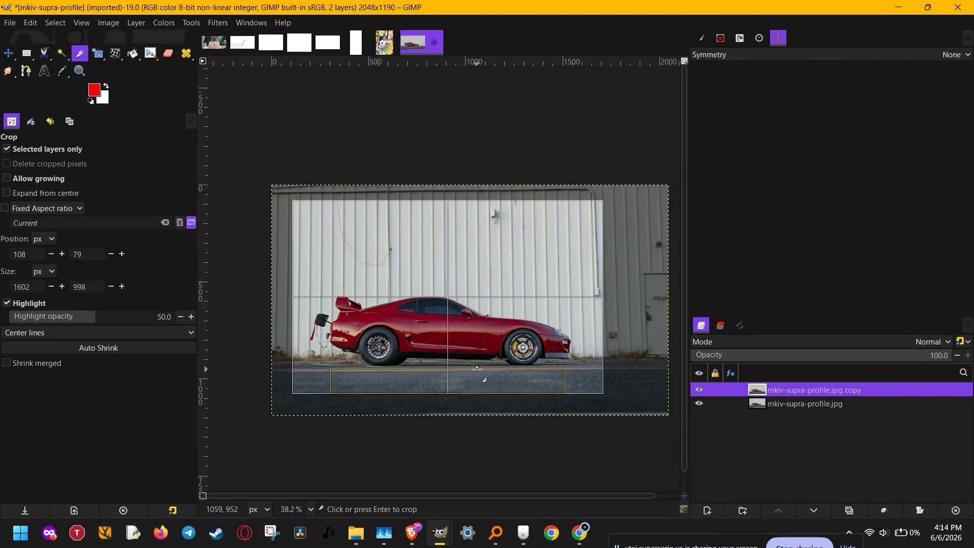
click(499, 384)
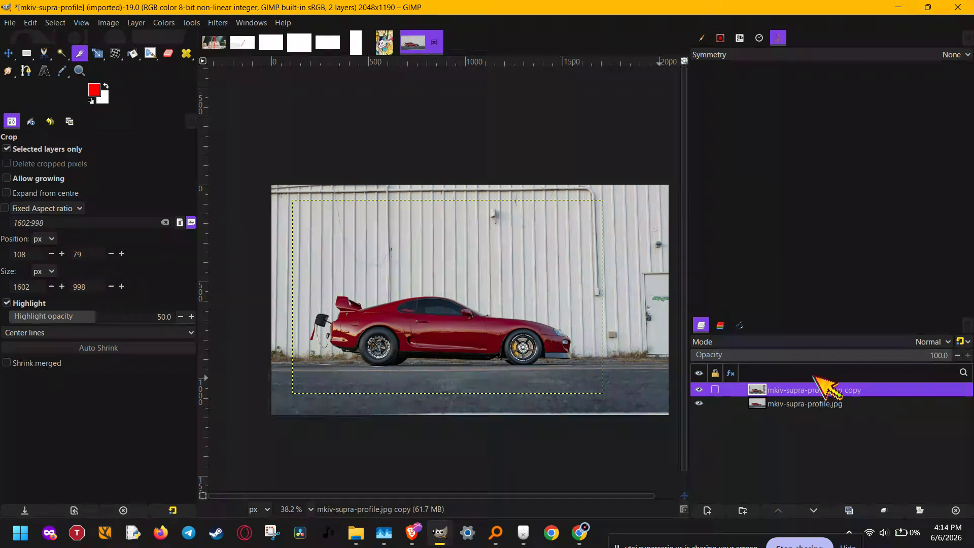
- Hide the original photo layer and crop the whole image to the content of the cropped copy
click(699, 403)
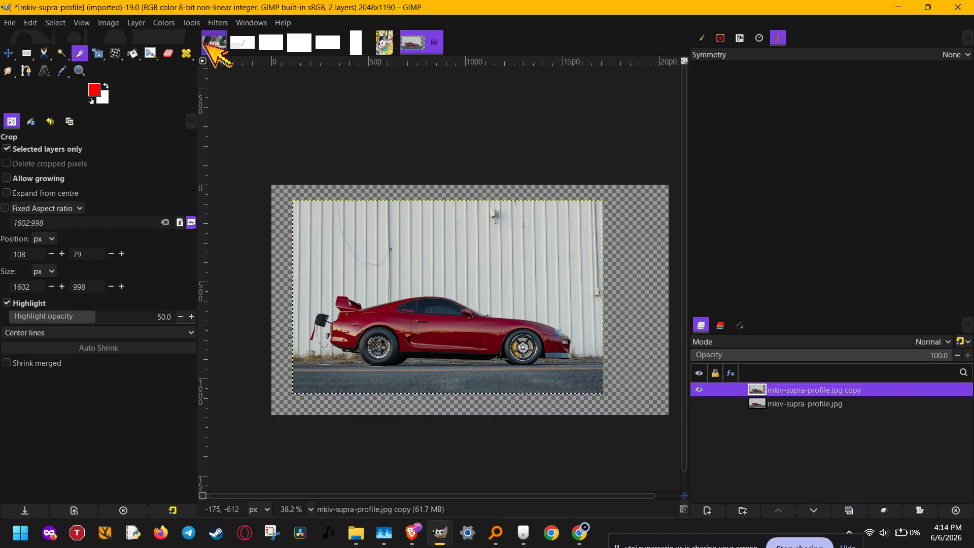
click(169, 24)
mouse_move(113, 23)
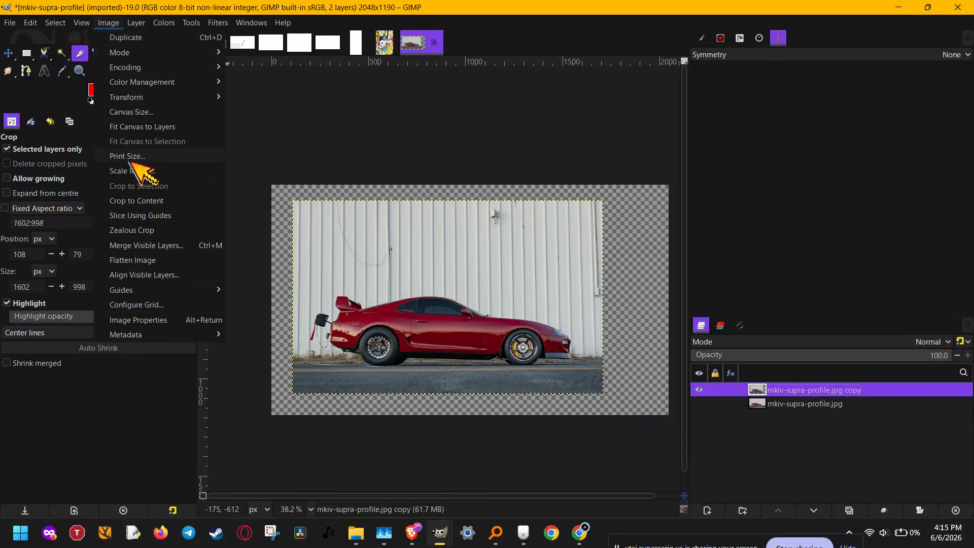
click(146, 201)
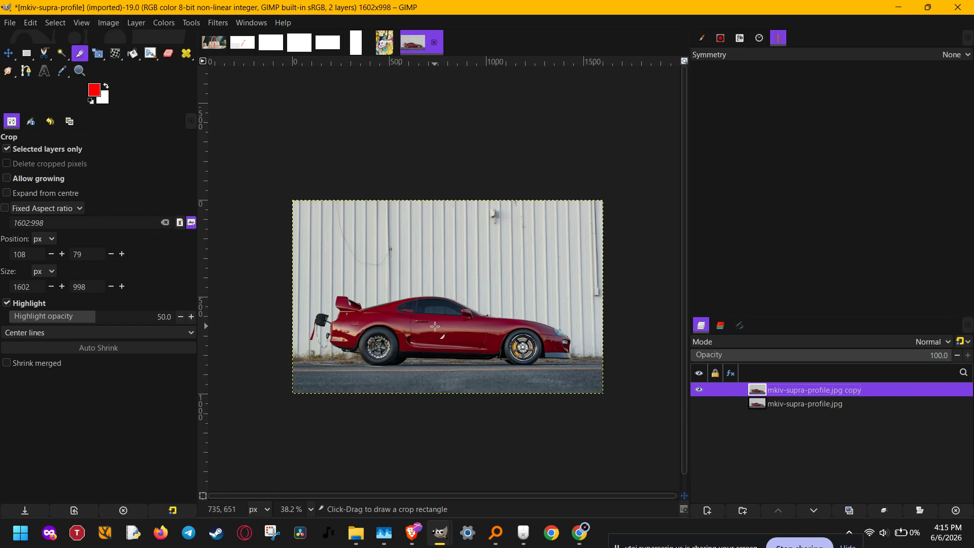
scroll(435, 326, up, 2)
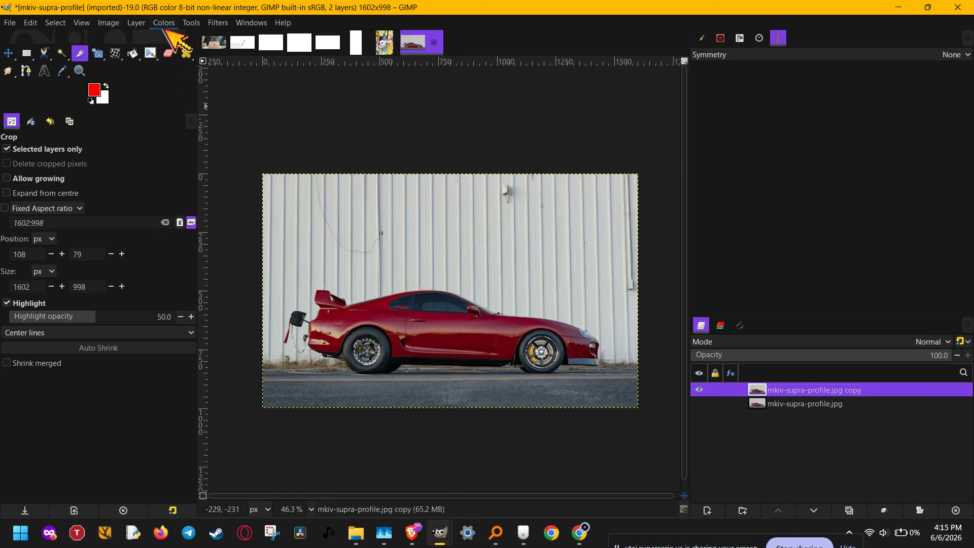
click(164, 23)
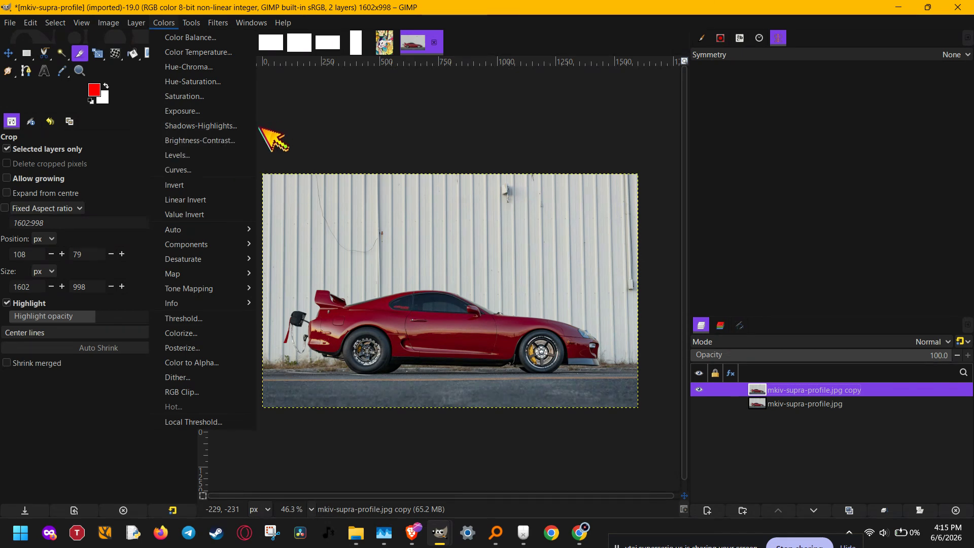
click(209, 161)
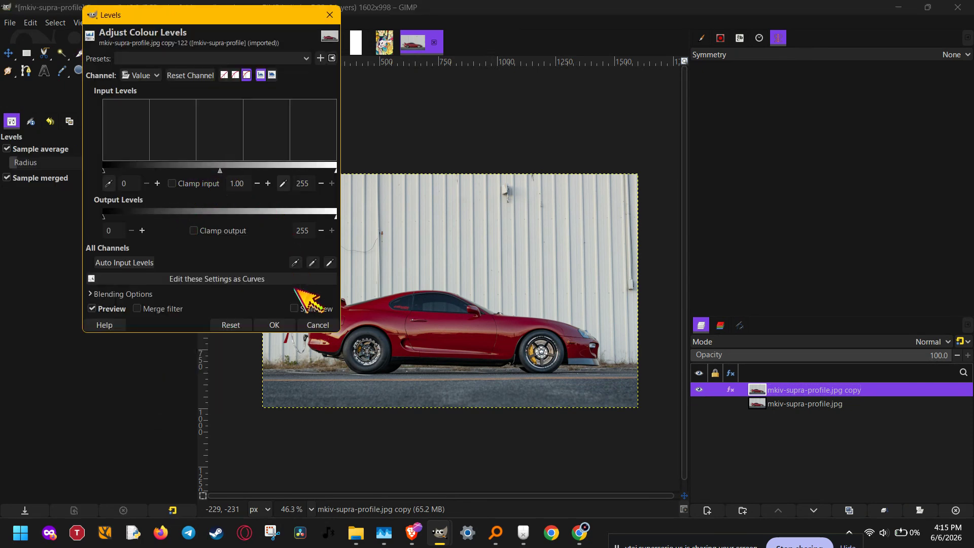
click(318, 324)
click(164, 23)
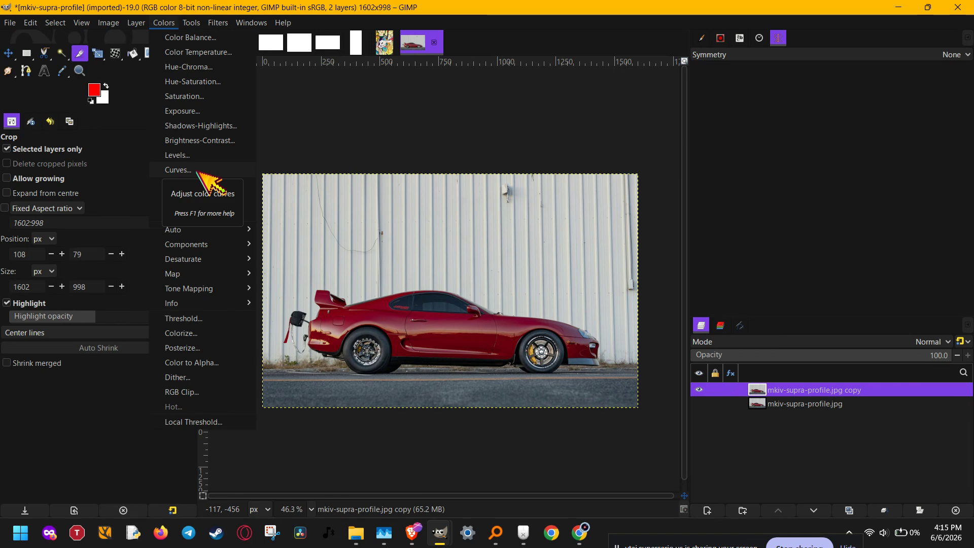
click(264, 157)
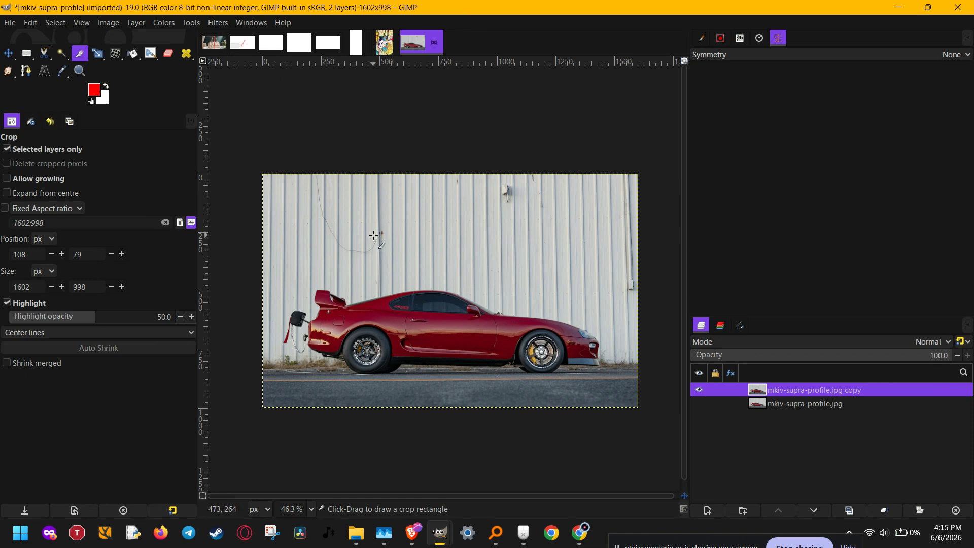
- Heal one dark screw spot on the wall above the car, sampling the clean panel area directly above it
scroll(379, 235, up, 6)
scroll(380, 235, up, 10)
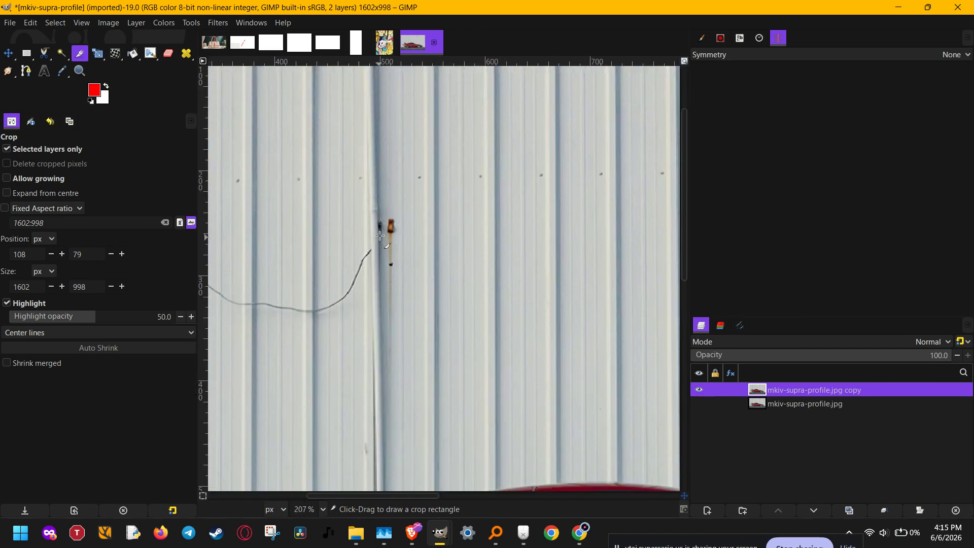
scroll(462, 176, up, 2)
drag(545, 169, 501, 284)
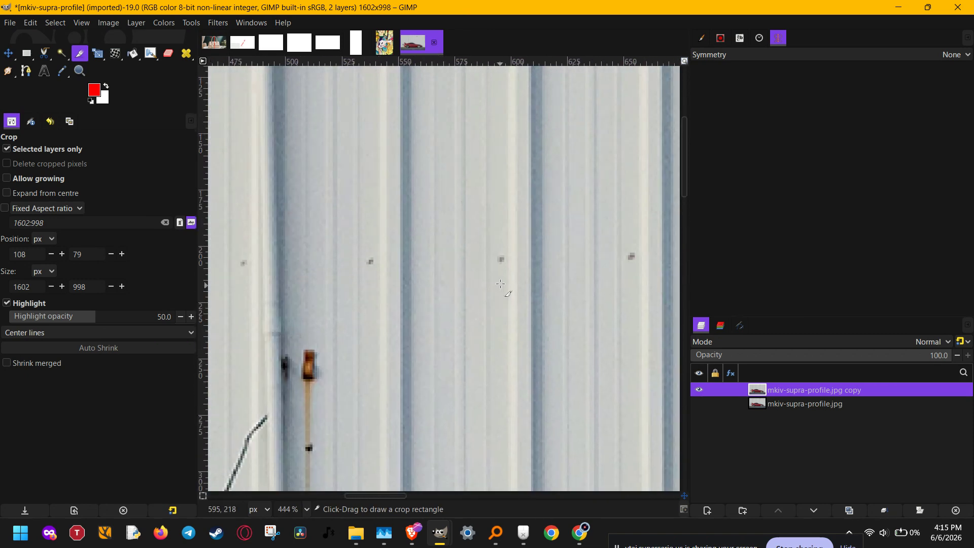
key(h)
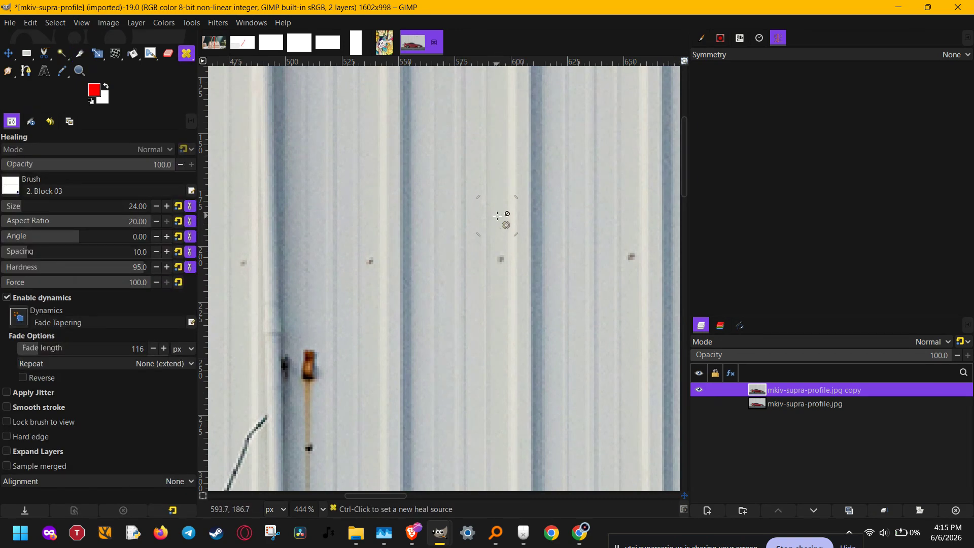
click(499, 151)
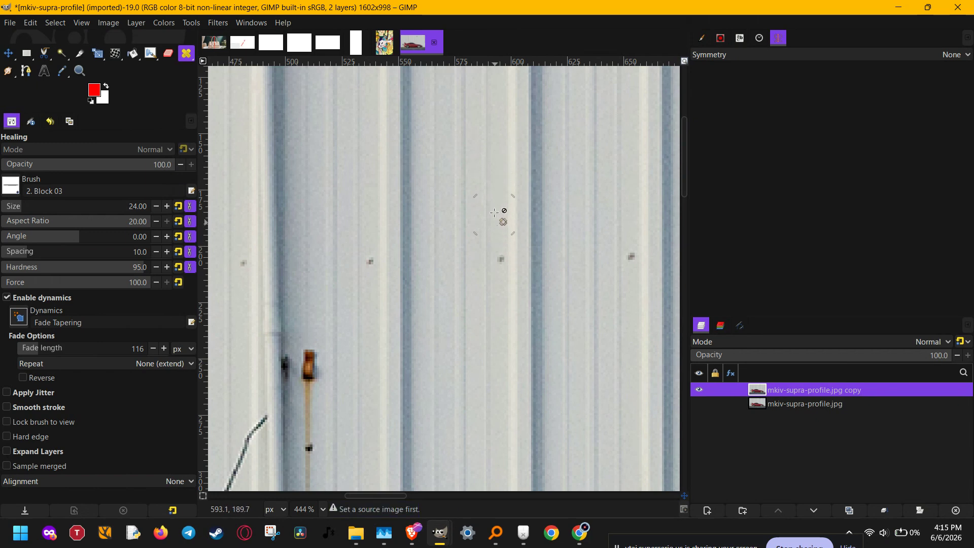
ctrl+click(499, 146)
mouse_move(501, 254)
mouse_down()
mouse_move(501, 267)
mouse_move(501, 244)
mouse_move(500, 254)
mouse_up()
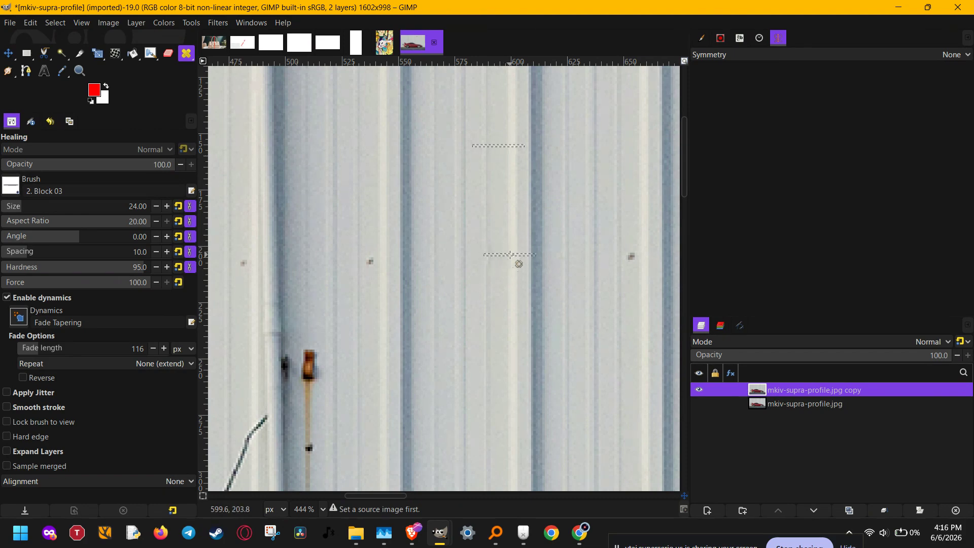
- Heal the neighbouring screw spots in the same row on the wall using the same clean panel source
scroll(588, 333, down, 1)
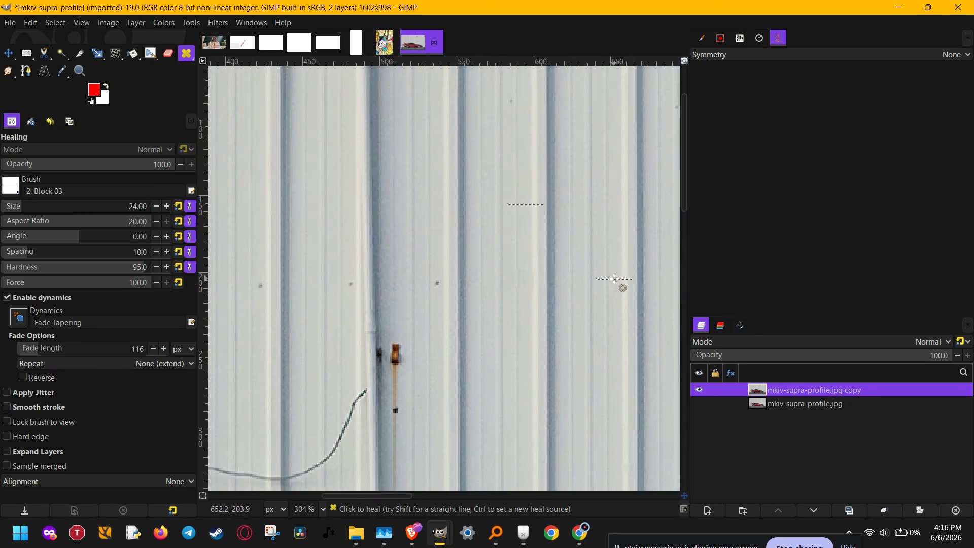
drag(616, 279, 613, 293)
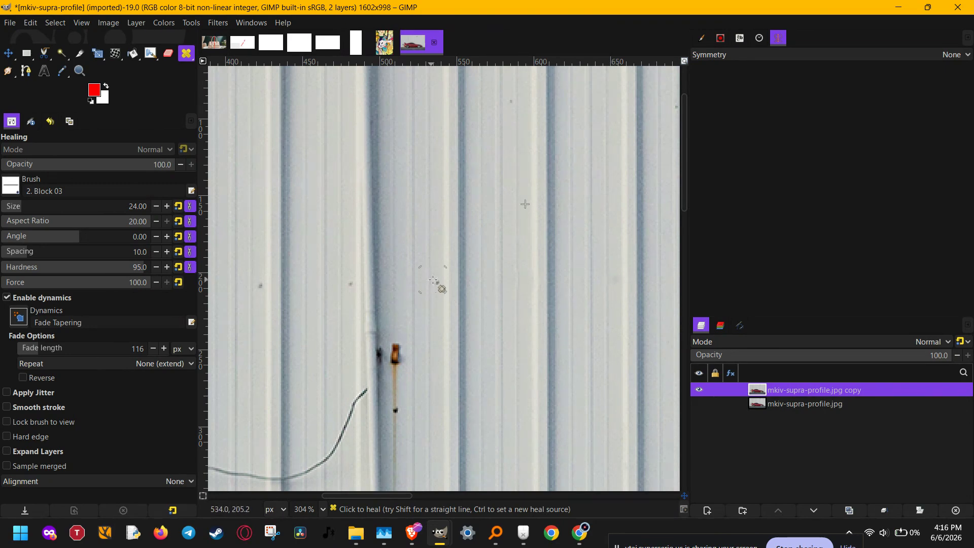
drag(435, 279, 439, 286)
scroll(356, 287, up, 5)
scroll(357, 287, up, 9)
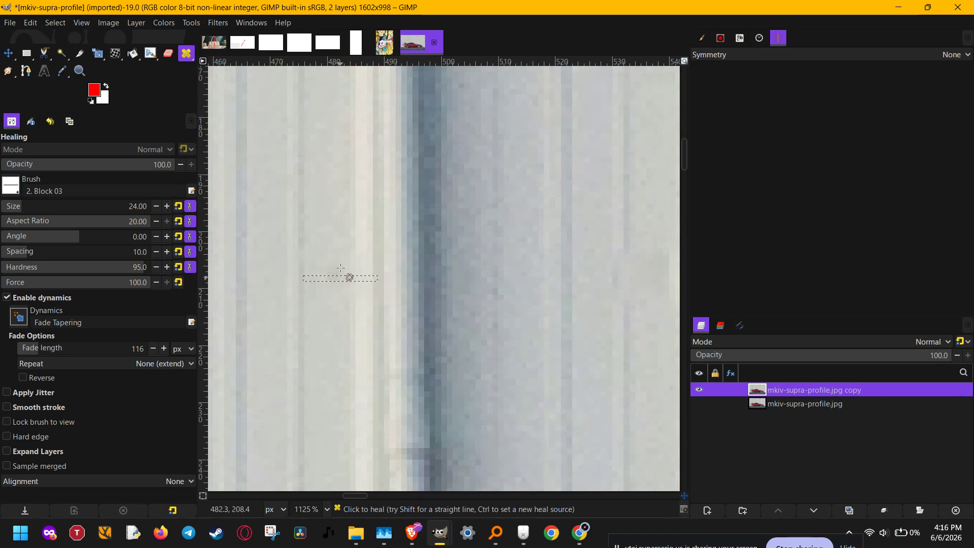
scroll(340, 278, down, 20)
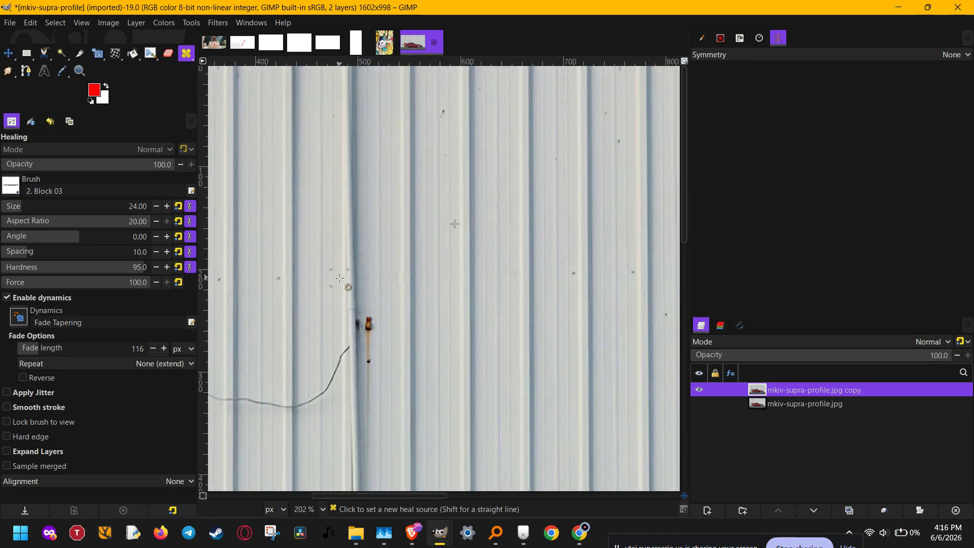
scroll(511, 322, down, 2)
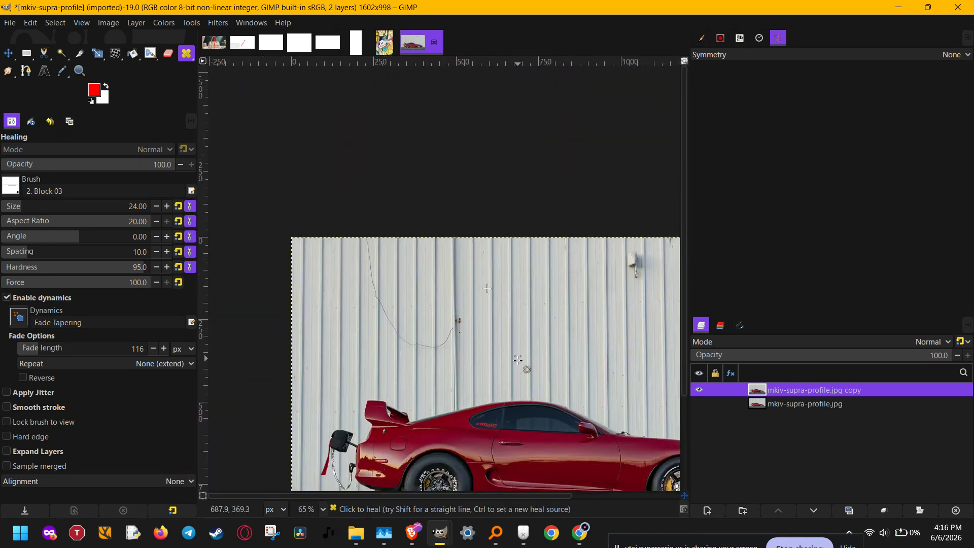
scroll(513, 350, down, 3)
scroll(496, 243, down, 2)
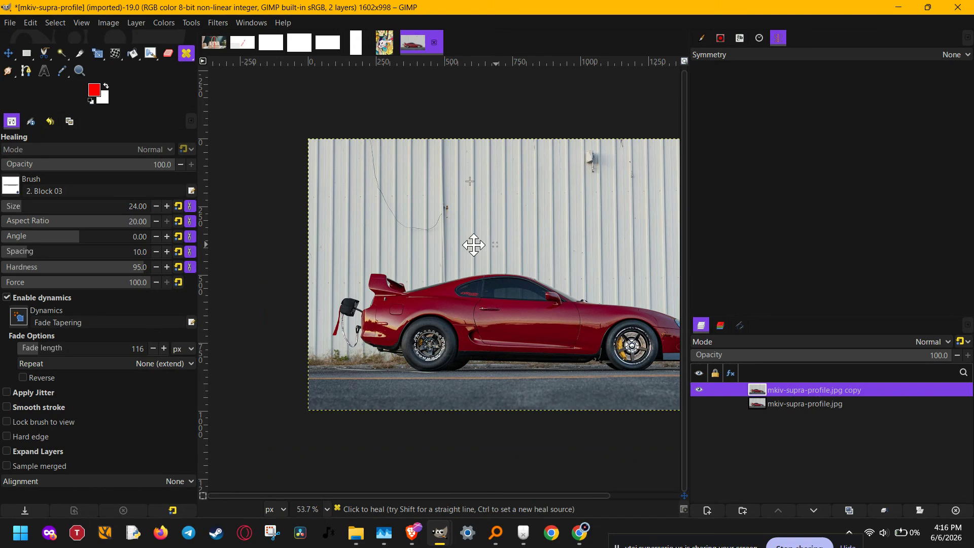
- Try the Sharpen (Unsharp Mask) filter on the cropped car layer, comparing the rear wheel with the preview off and on
click(227, 23)
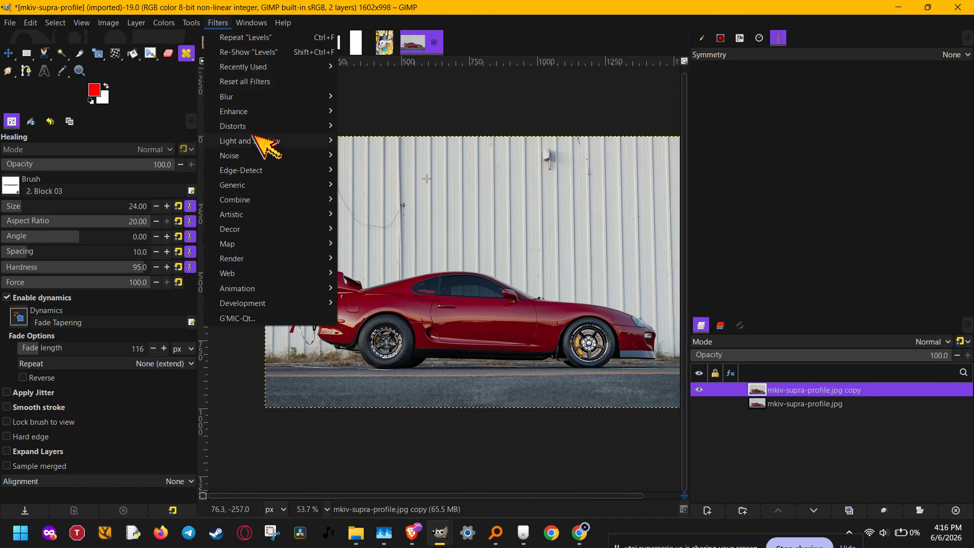
mouse_move(251, 113)
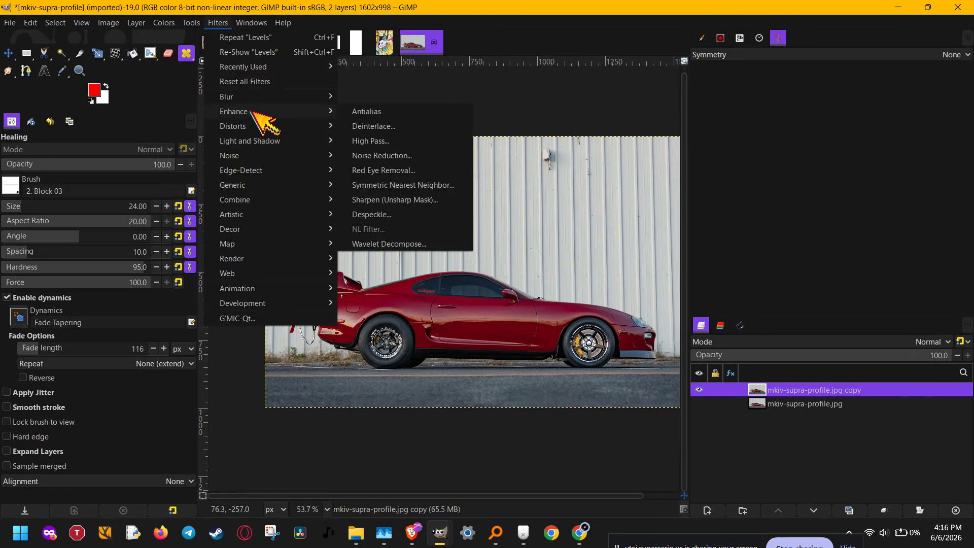
click(409, 201)
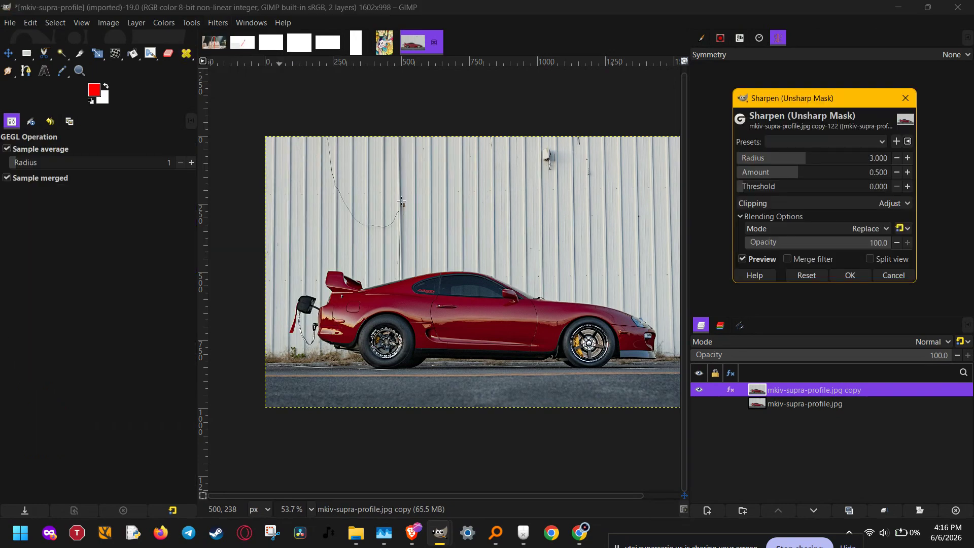
scroll(446, 318, up, 15)
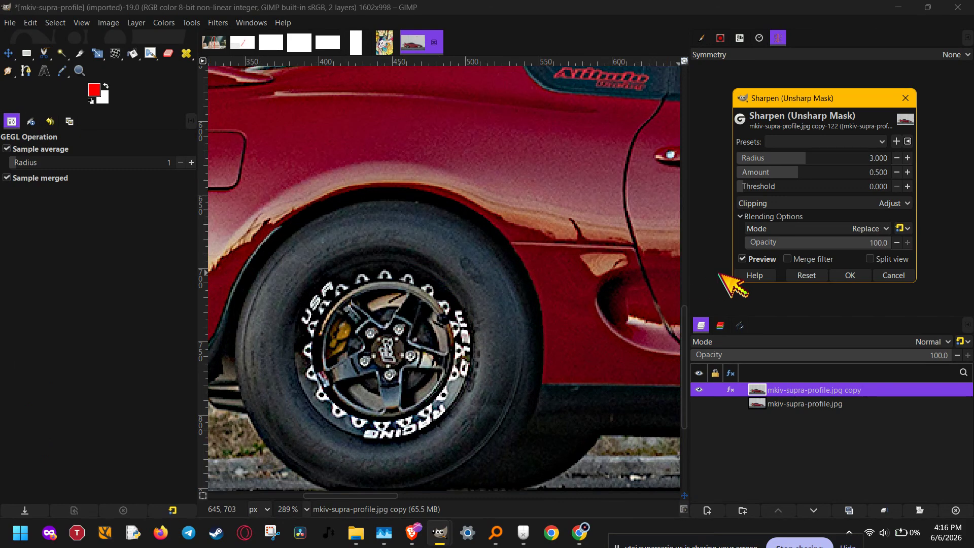
click(743, 258)
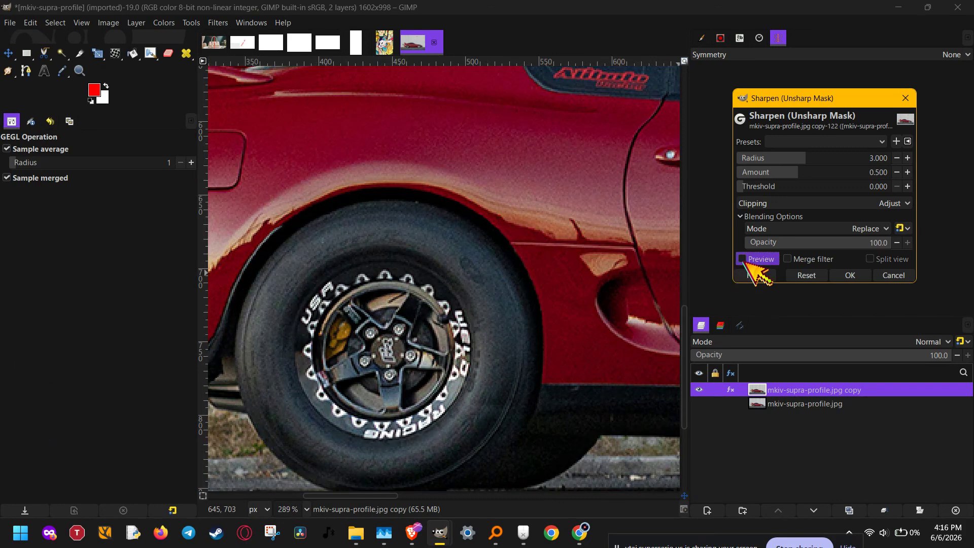
click(743, 258)
scroll(618, 313, down, 10)
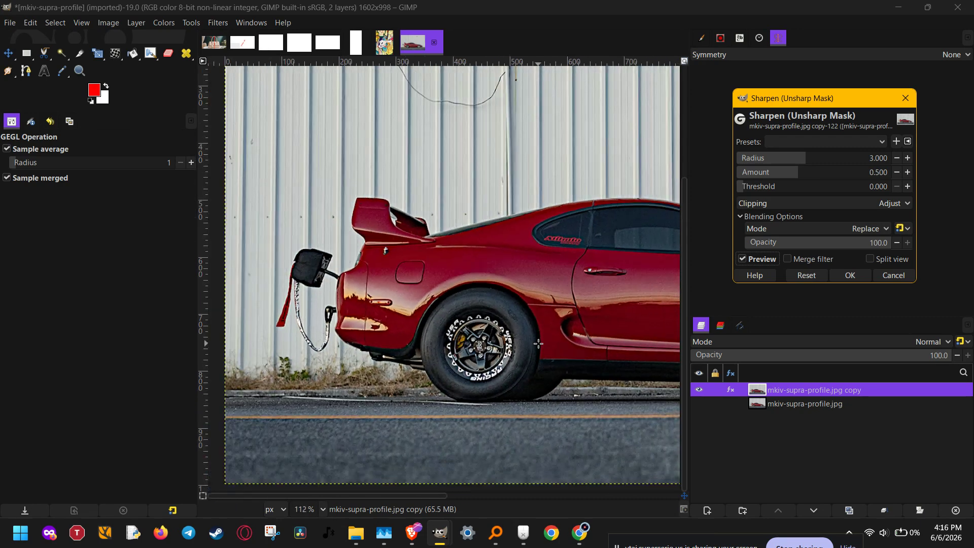
scroll(507, 300, down, 2)
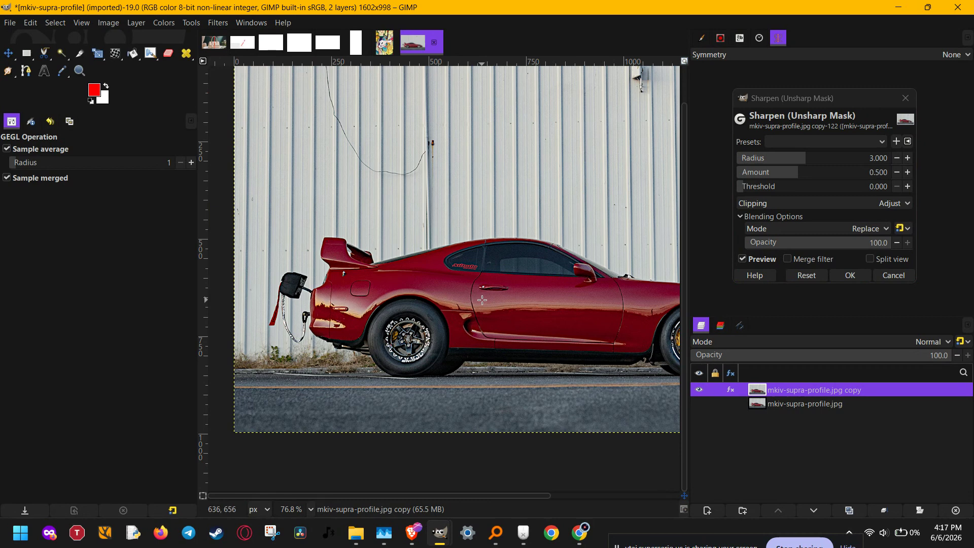
drag(497, 277, 395, 280)
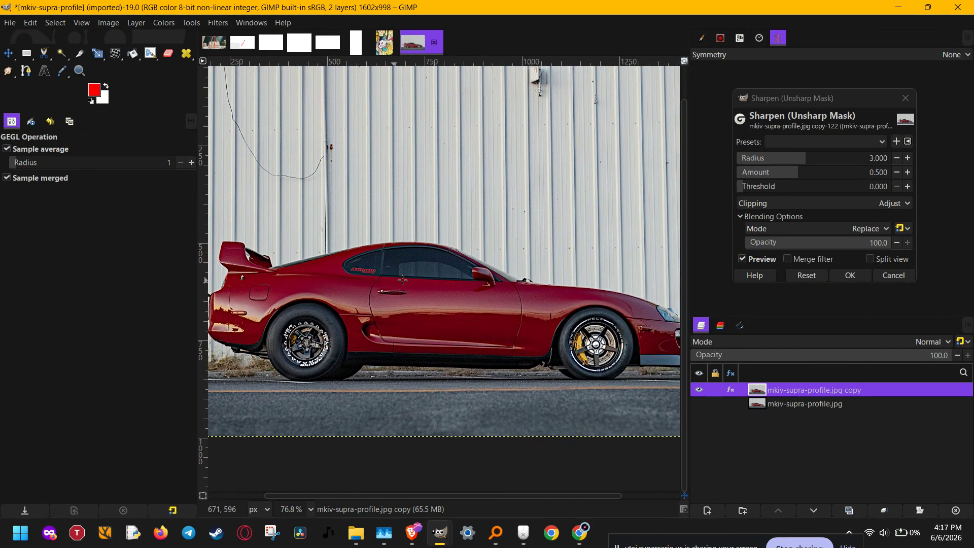
click(893, 275)
key(h)
- Try to save the edited image as the project file mkiv-supra-profile.xcf in the Assets folder
click(9, 22)
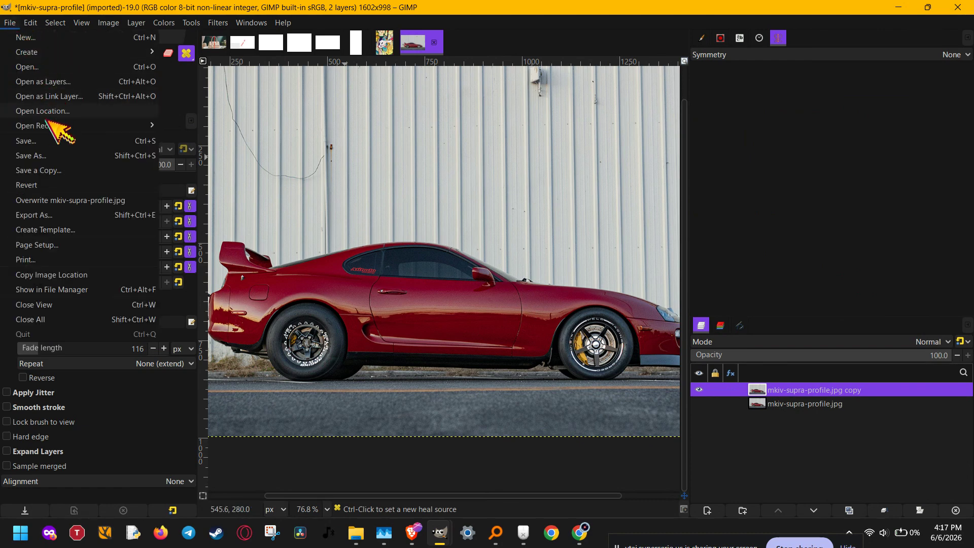
click(57, 156)
click(333, 78)
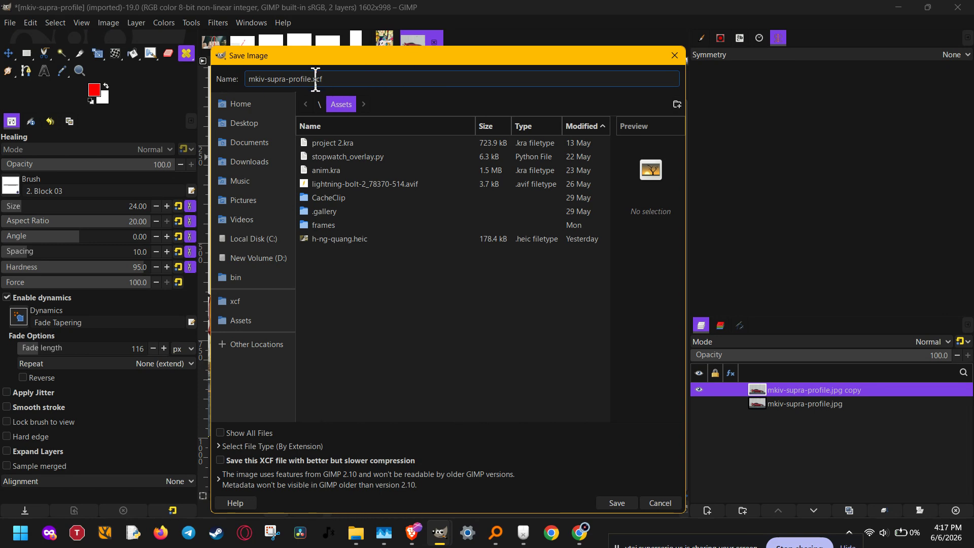
click(617, 503)
- Start exporting the image as mkiv-supra-profile.jpg to the Assets folder, agreeing to replace the existing file
click(10, 23)
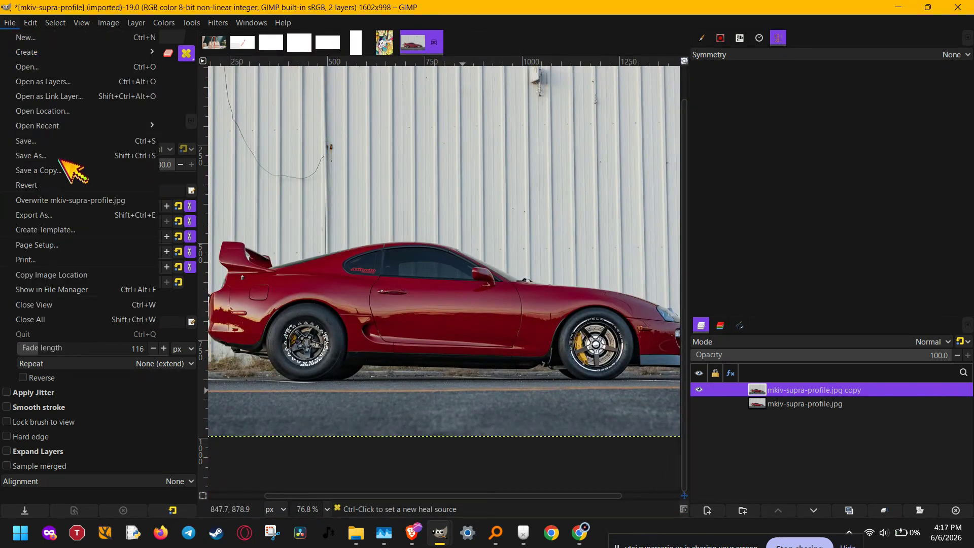
click(53, 216)
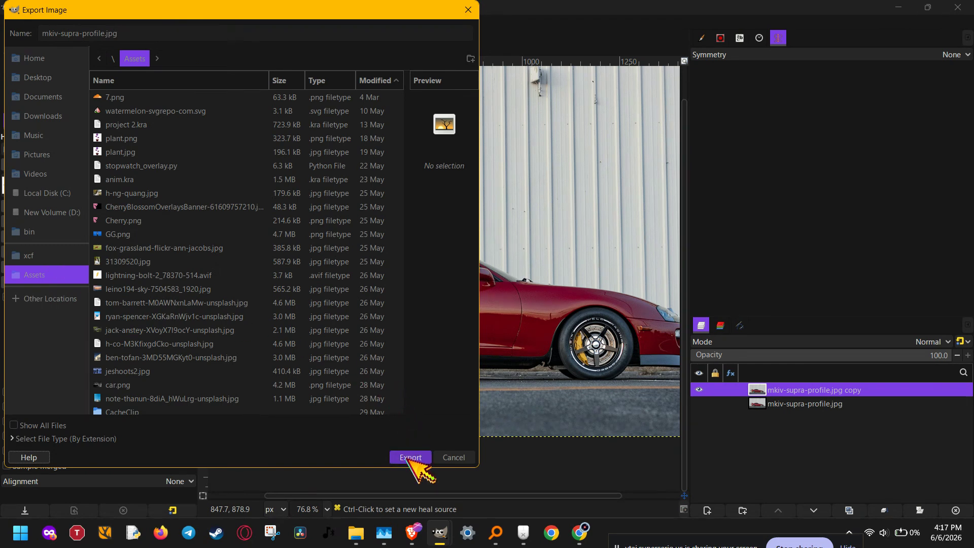
click(408, 457)
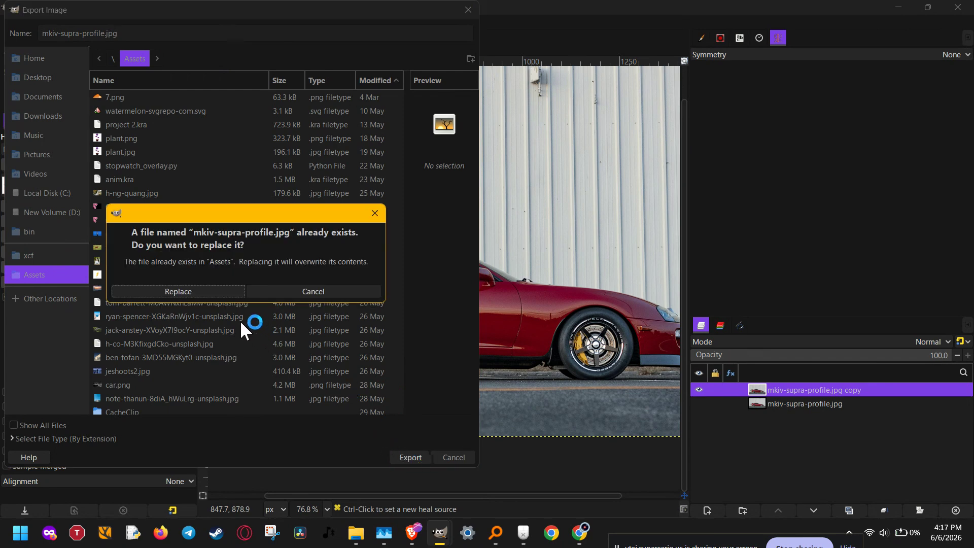
click(279, 292)
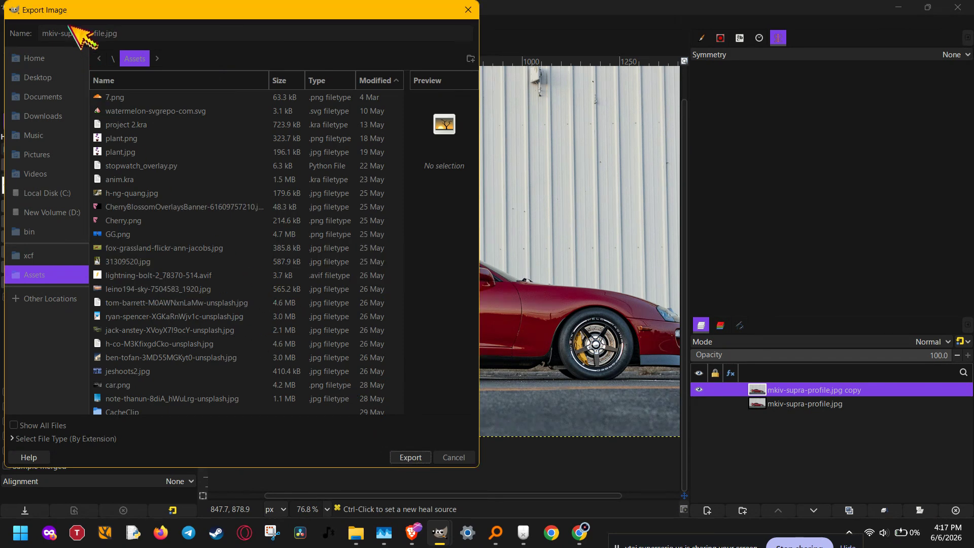
click(401, 458)
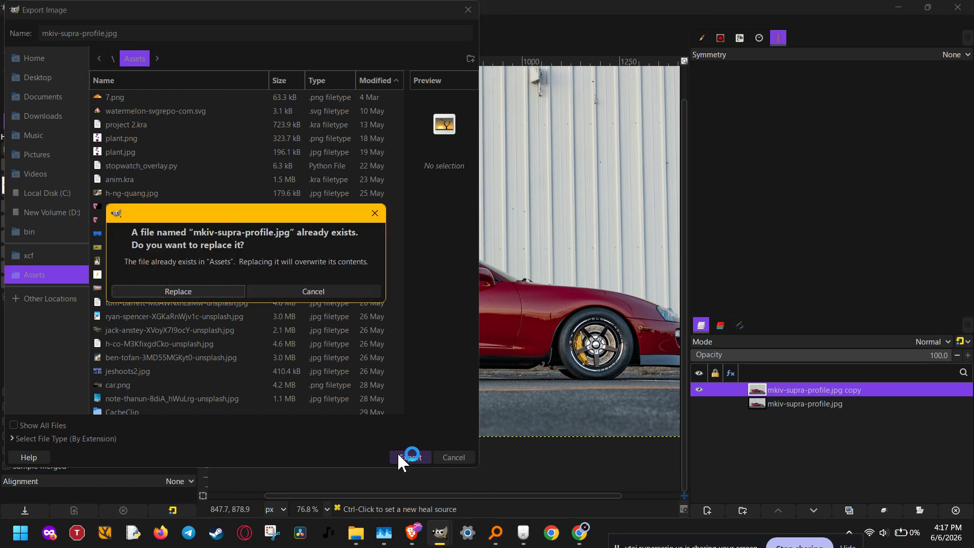
click(205, 285)
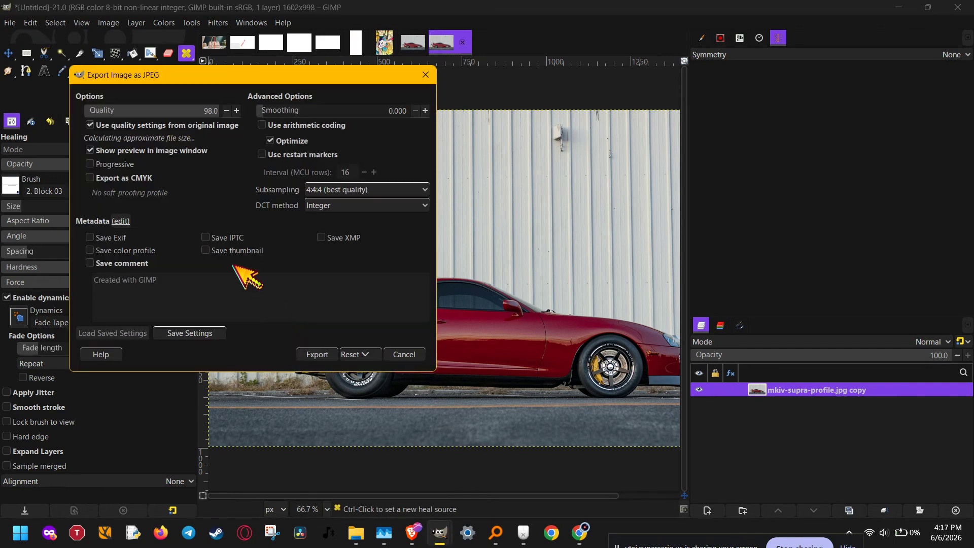
- Set the JPEG export quality to 91.5, then cancel the JPEG export options
drag(200, 115, 205, 142)
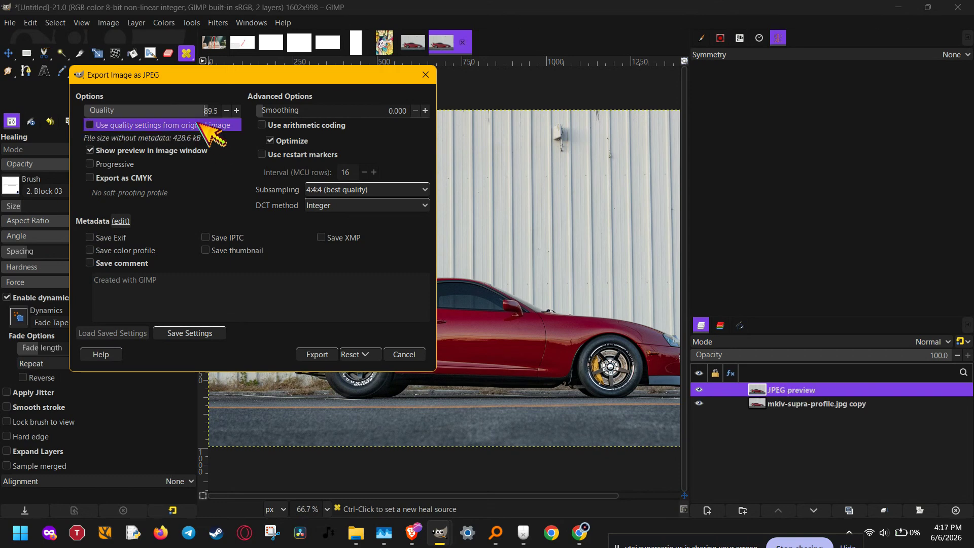
scroll(193, 116, up, 2)
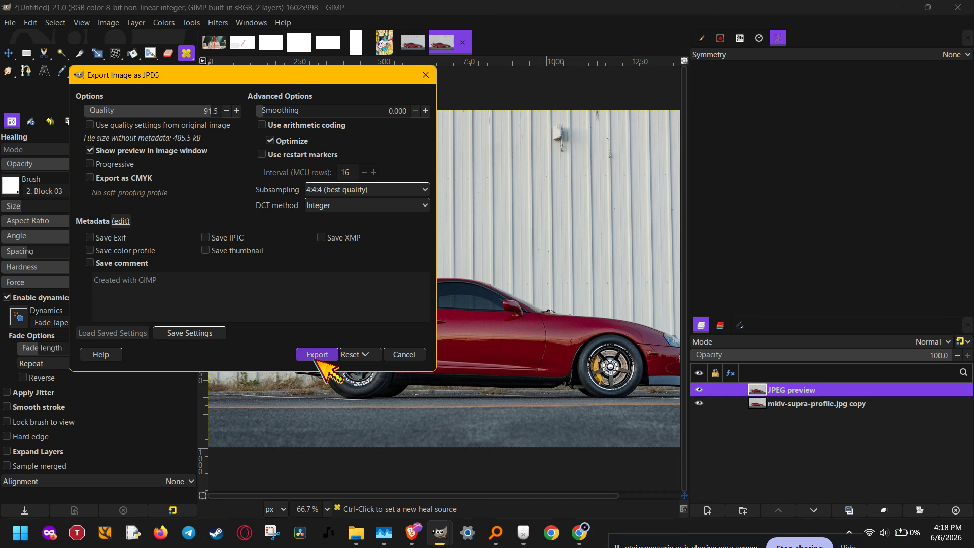
click(405, 355)
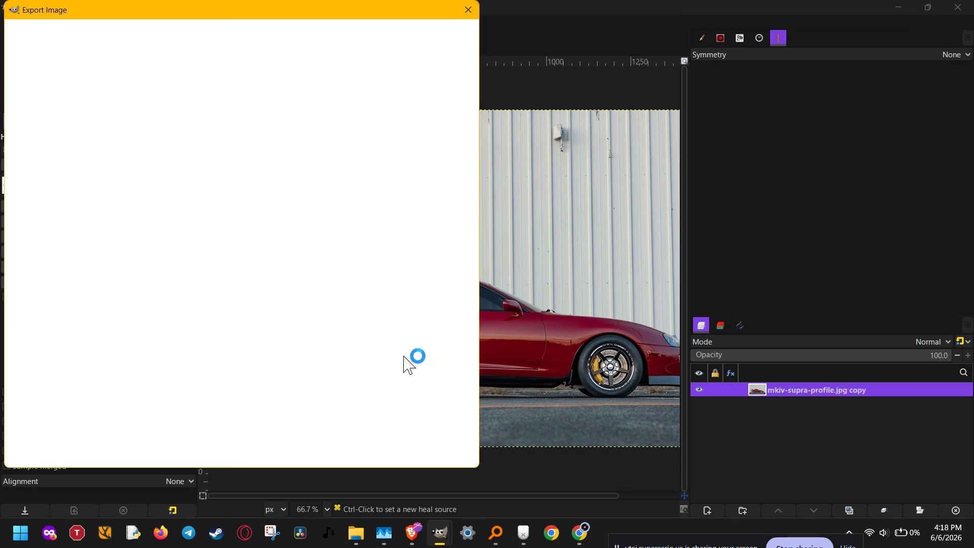